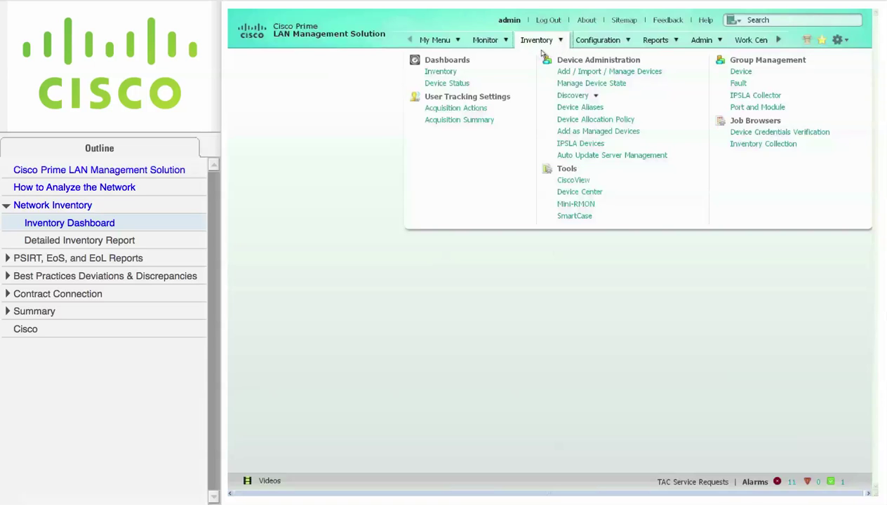
Open the Inventory dashboard and read the values of its pie chart slices.
click(449, 75)
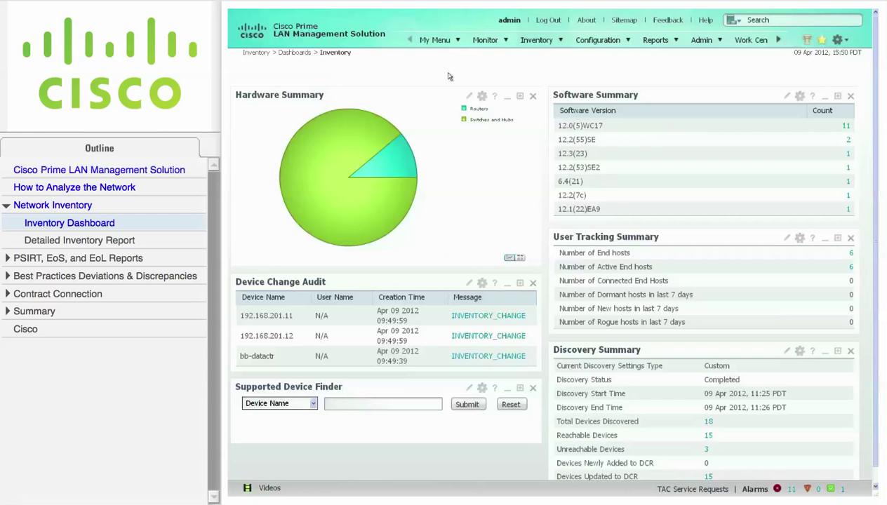
mouse_move(404, 154)
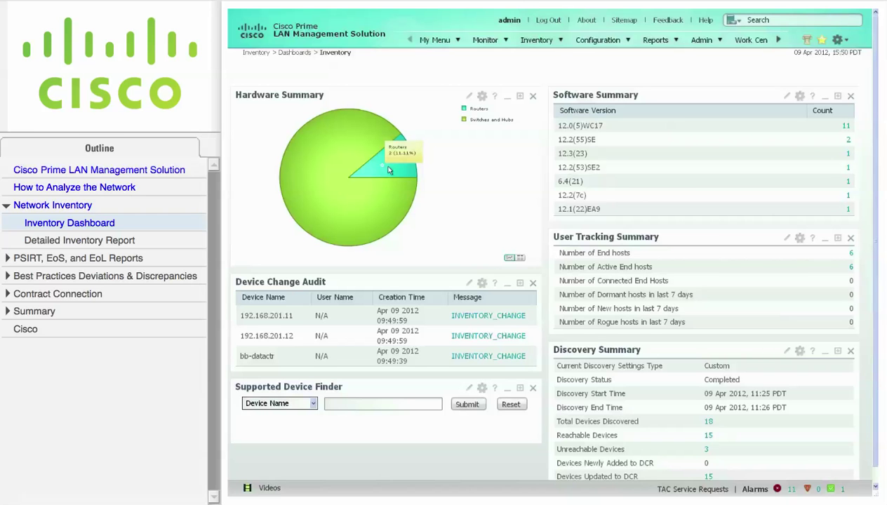
mouse_move(370, 156)
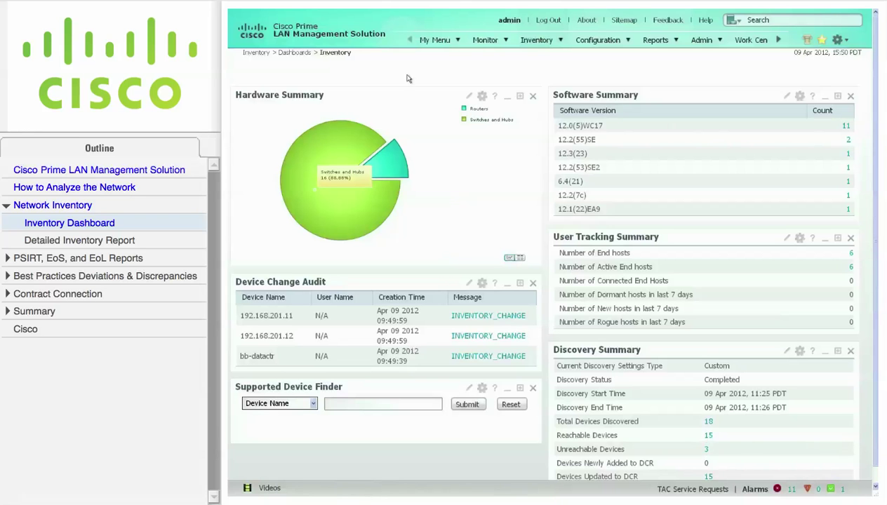
click(849, 142)
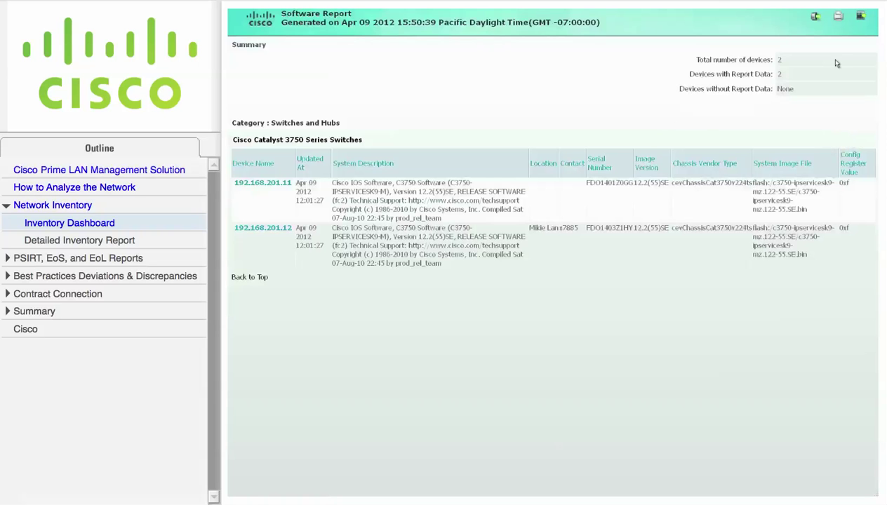
click(839, 16)
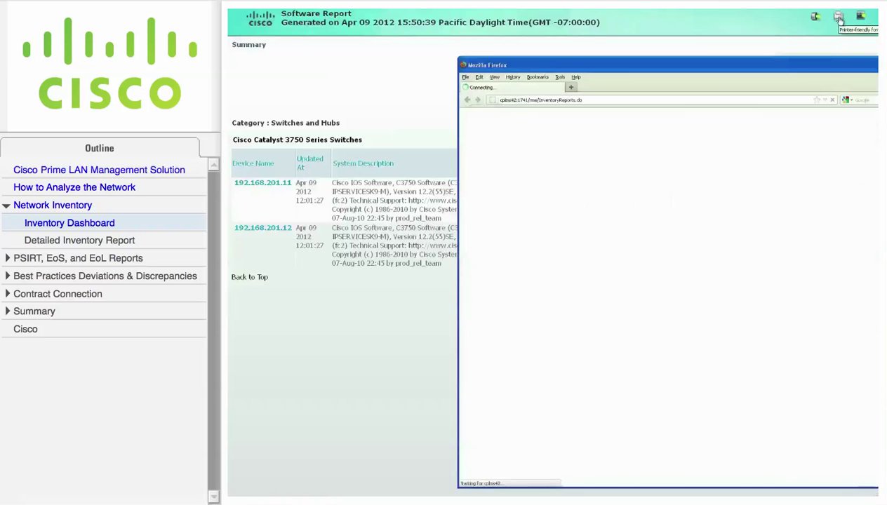
drag(828, 67, 689, 35)
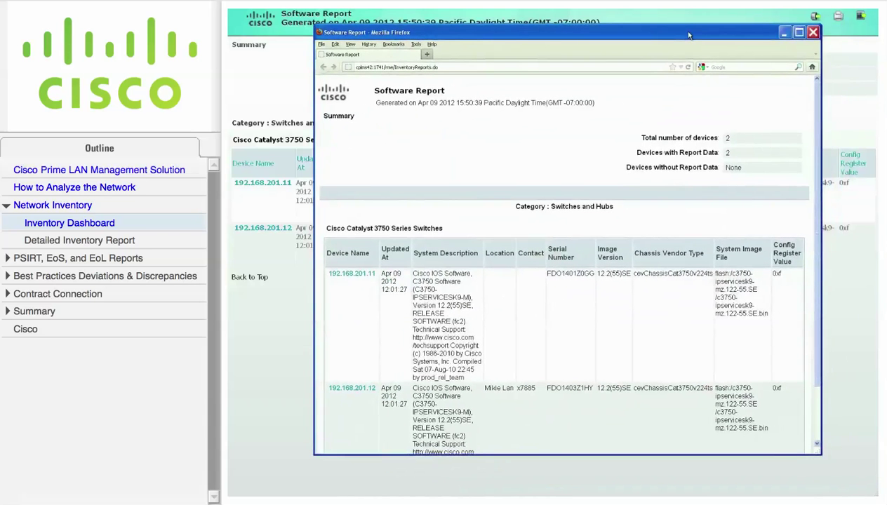
click(814, 33)
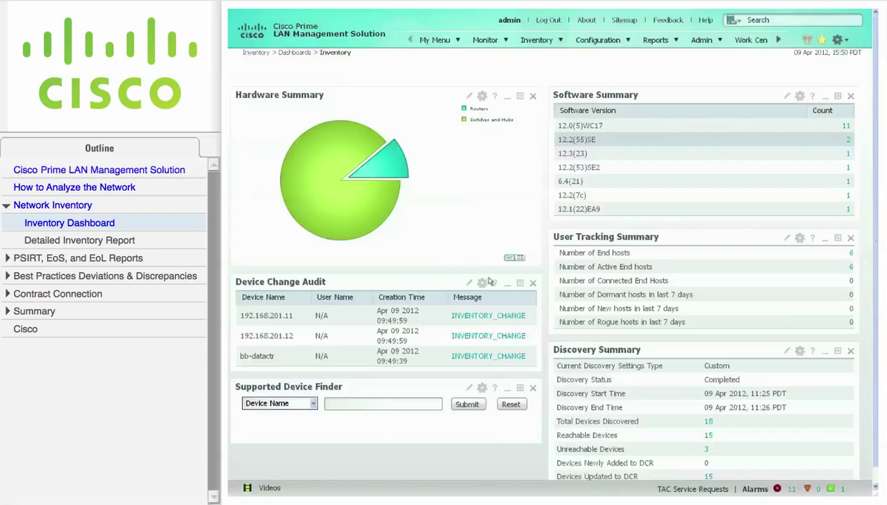
View the 24-hour inventory change report for 192.168.201.11, then close it.
click(489, 317)
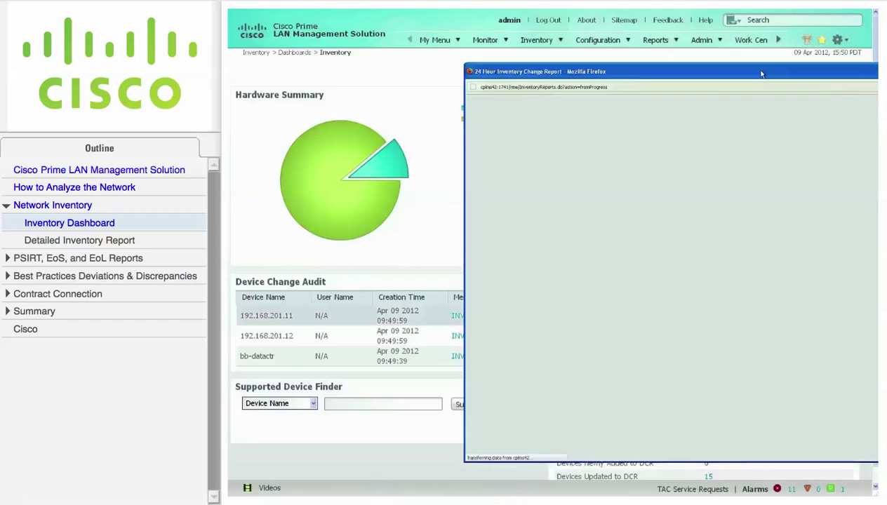
drag(750, 72, 606, 63)
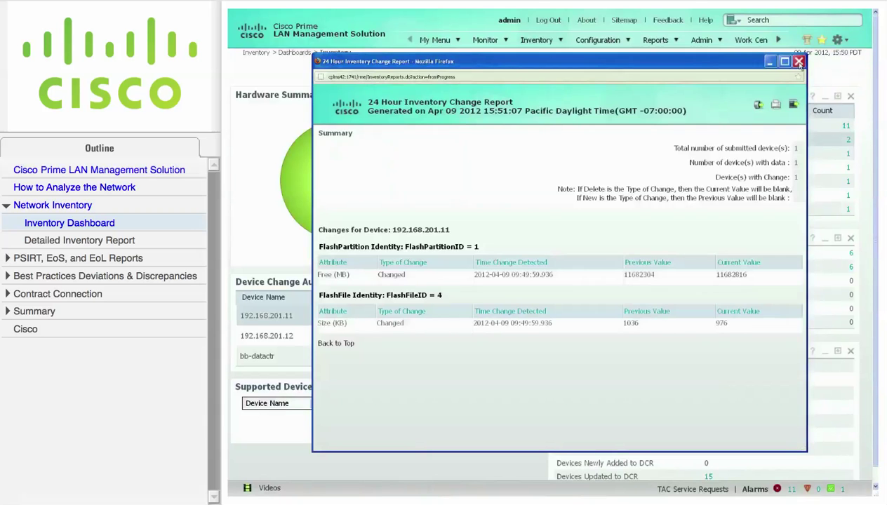
click(797, 62)
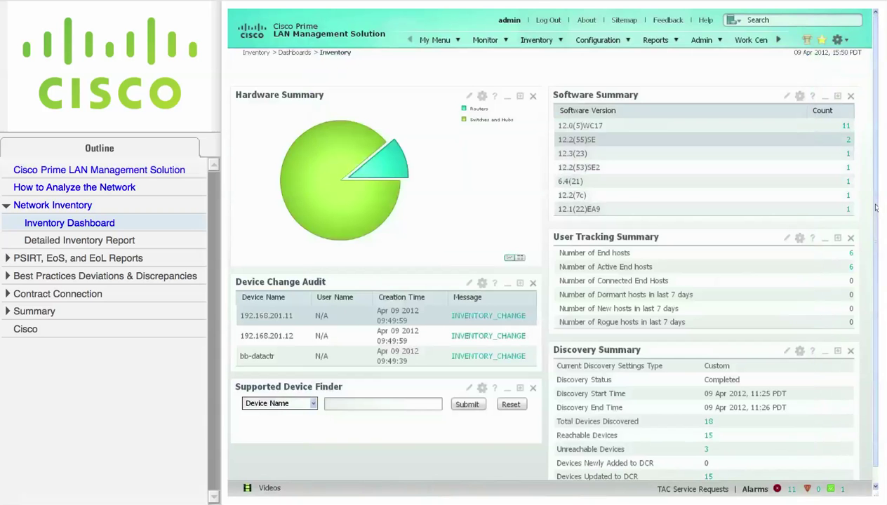
List the 3 unreachable devices in a fully visible window.
scroll(876, 213, down, 1)
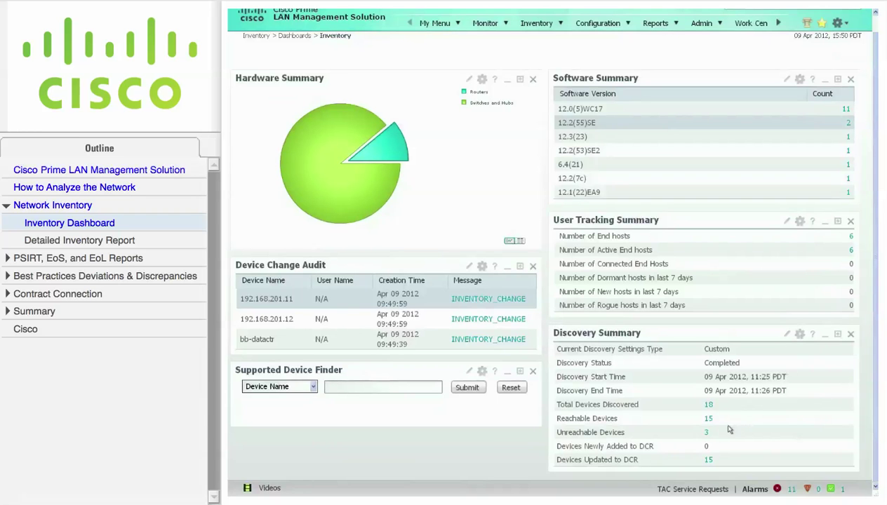
click(706, 432)
drag(818, 94, 681, 90)
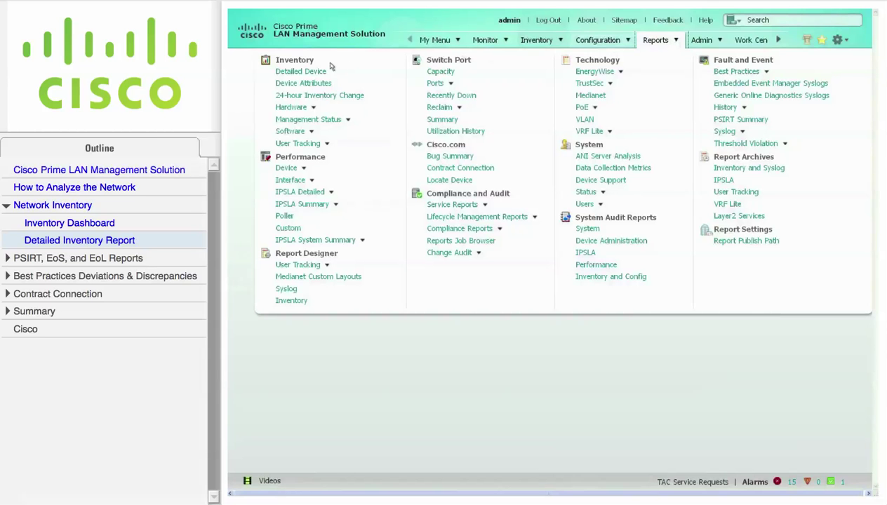
Generate the Detailed Device report for All Devices with Run Type set to Immediate.
click(307, 73)
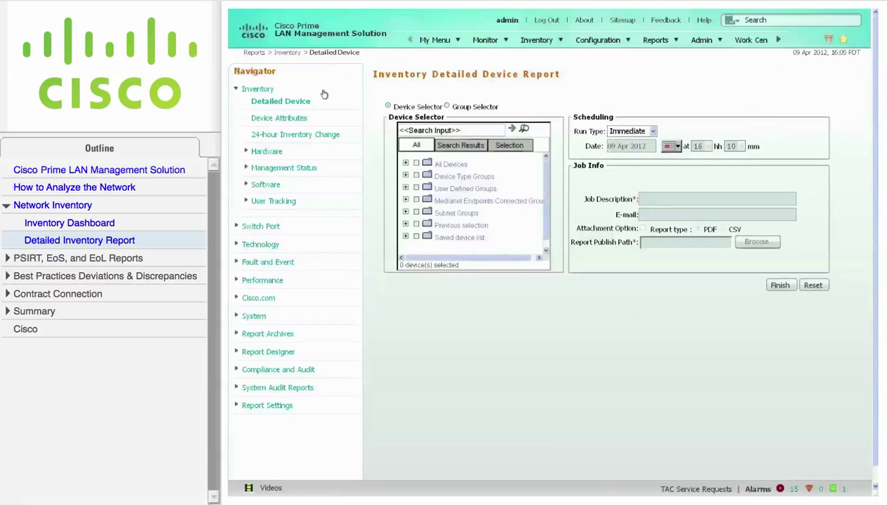
click(416, 164)
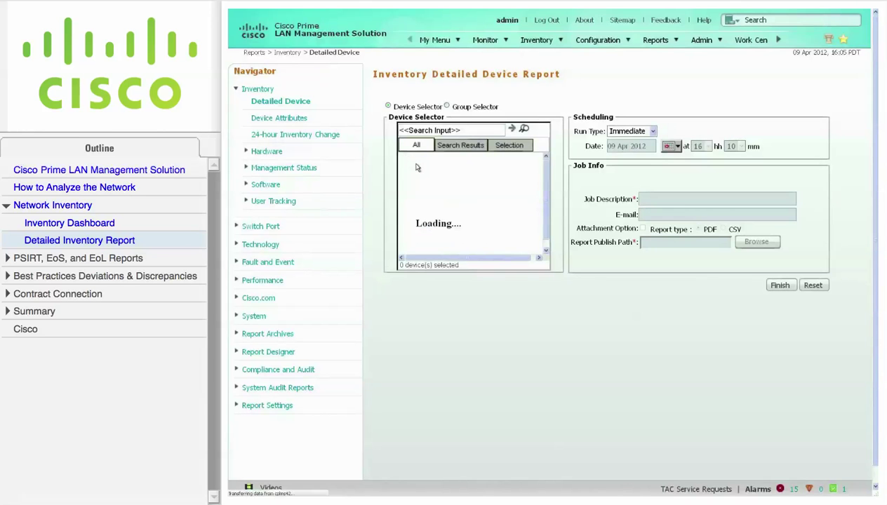
click(653, 131)
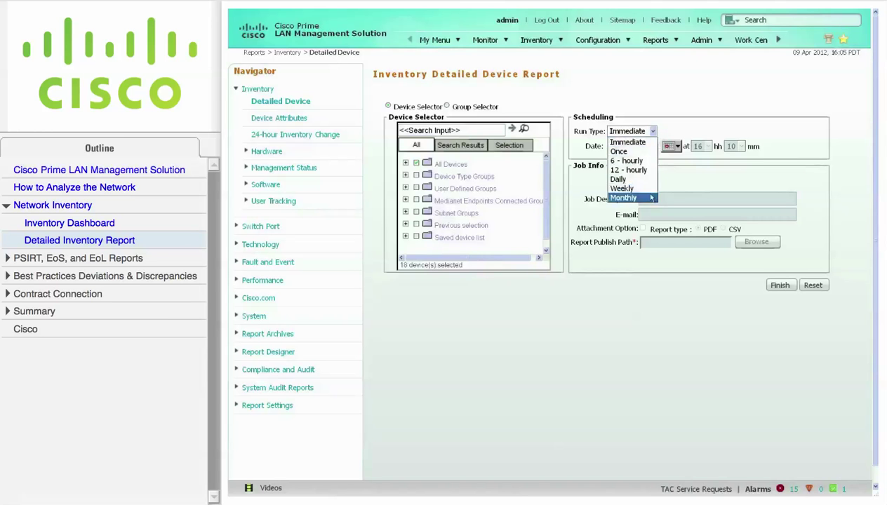
click(651, 144)
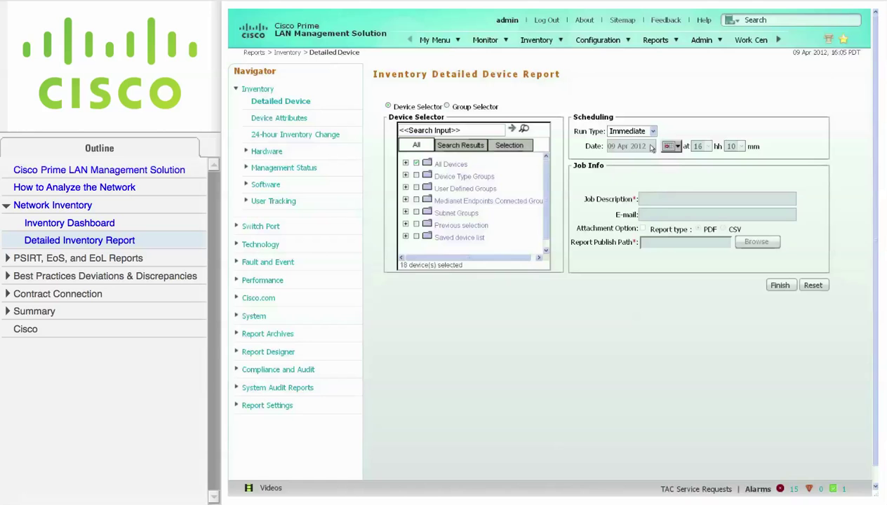
click(787, 287)
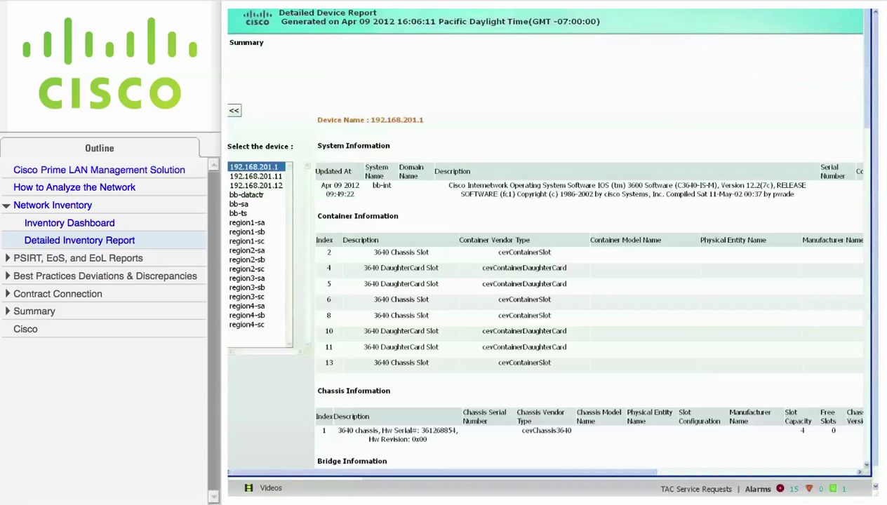
Show the stack details for device 192.168.201.11 in the report.
click(267, 177)
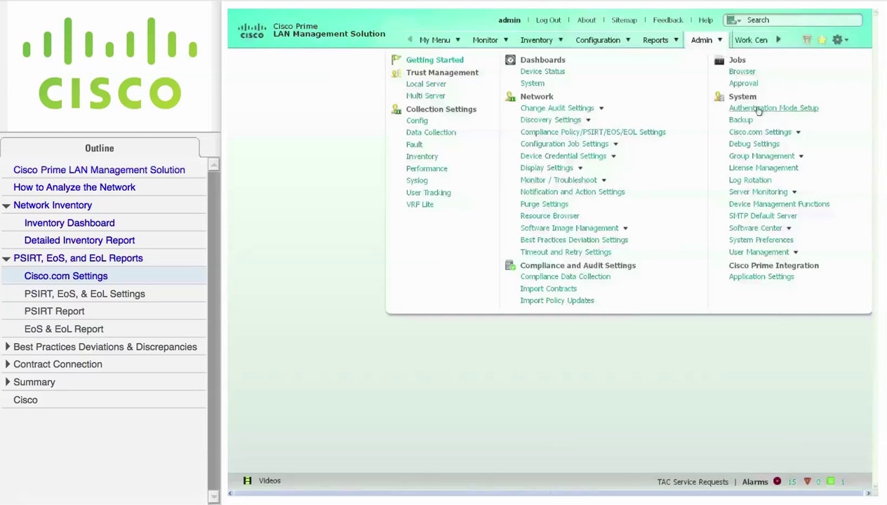
Bring up the Cisco.com User Account Setup page under Admin > System.
mouse_move(799, 133)
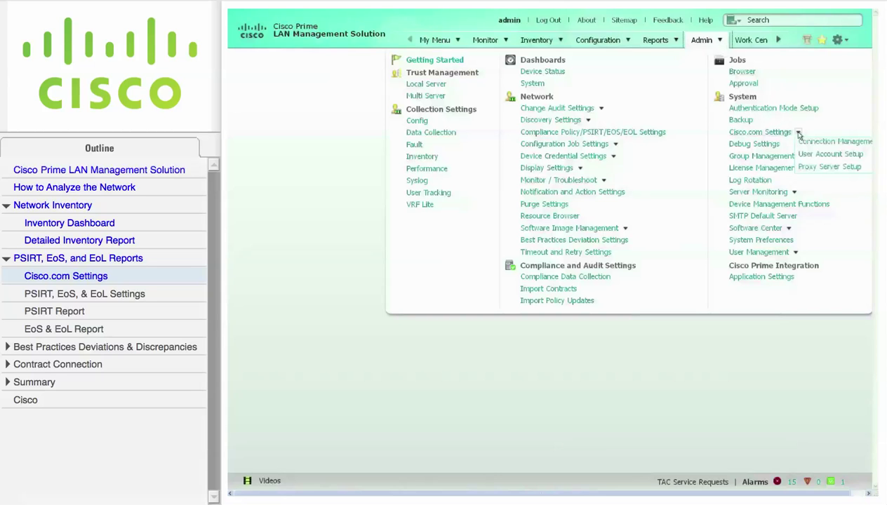
click(814, 153)
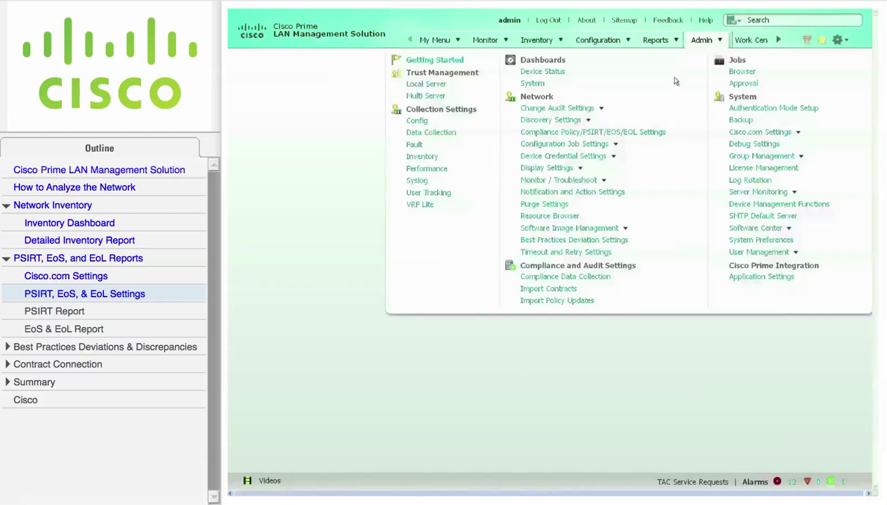
Review the Compliance Policy/PSIRT/EOS/EOL settings and their PSIRT/EOX report options.
click(610, 136)
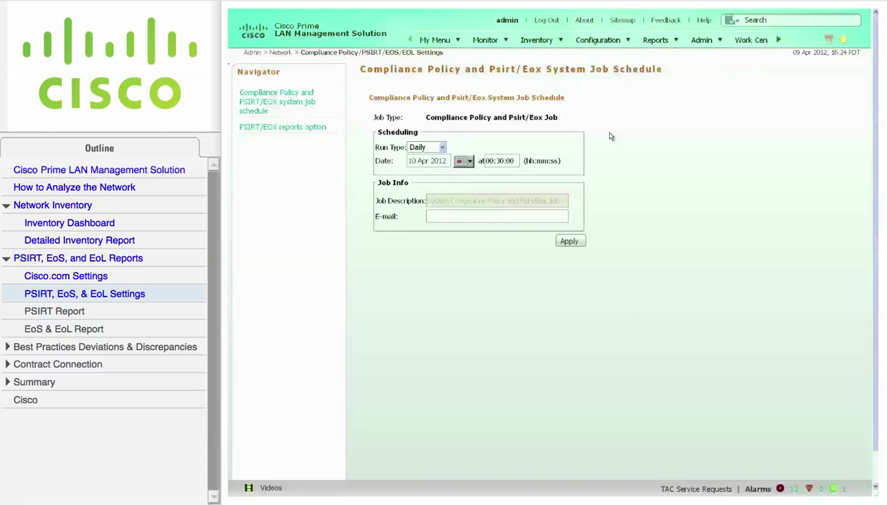
click(313, 129)
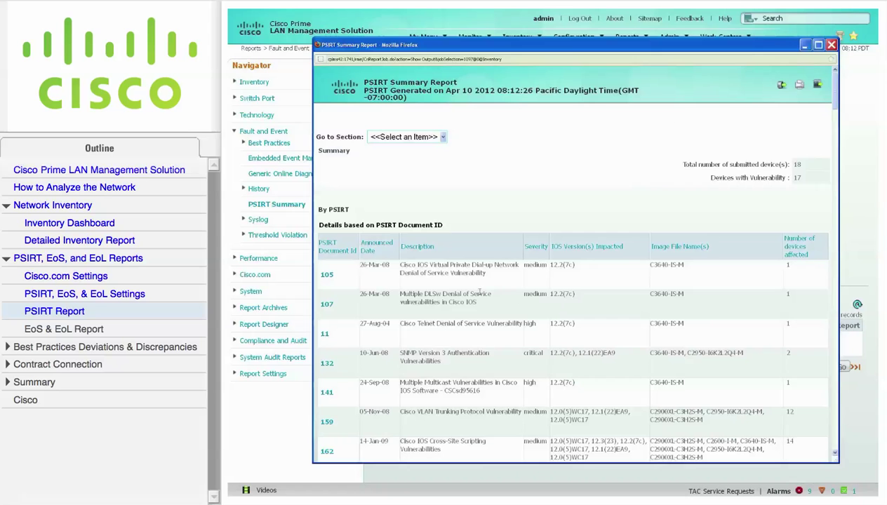
Open the Cisco advisory for PSIRT document 105.
click(328, 276)
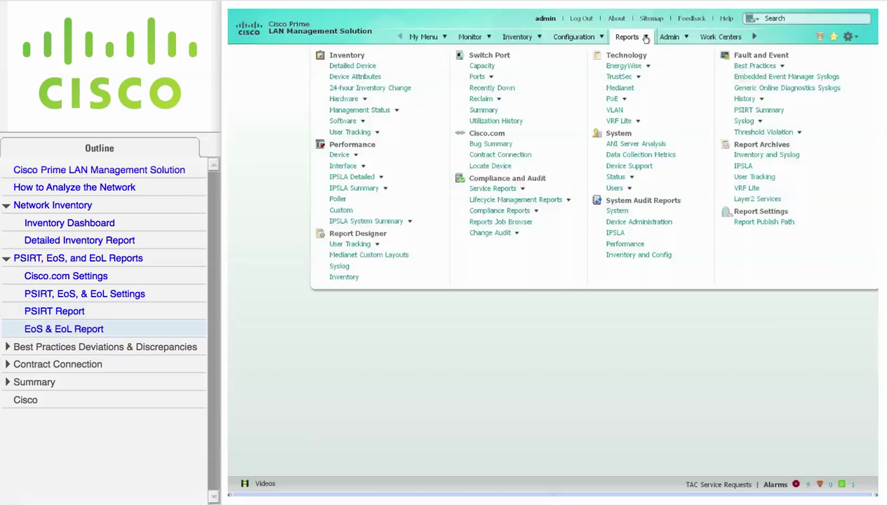
Submit an EoS/EoL hardware report job for All Devices, described 'EoS EoL', without attachment.
mouse_move(365, 101)
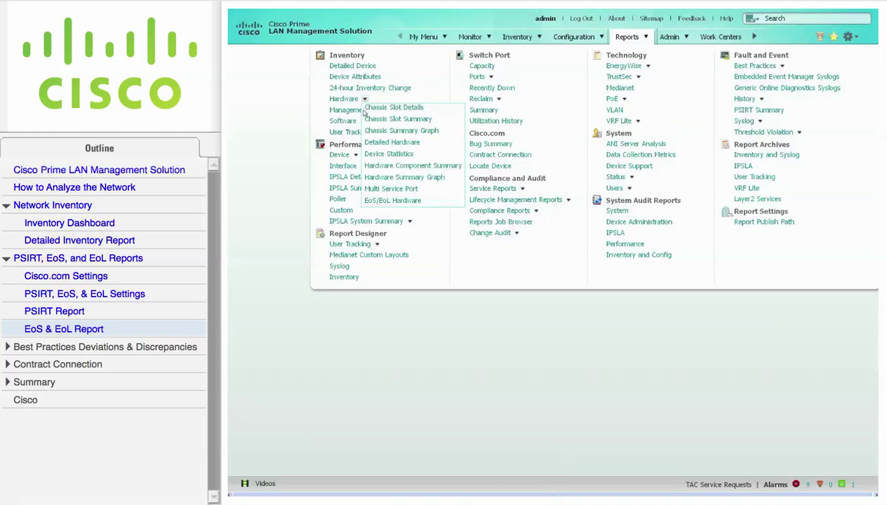
click(419, 202)
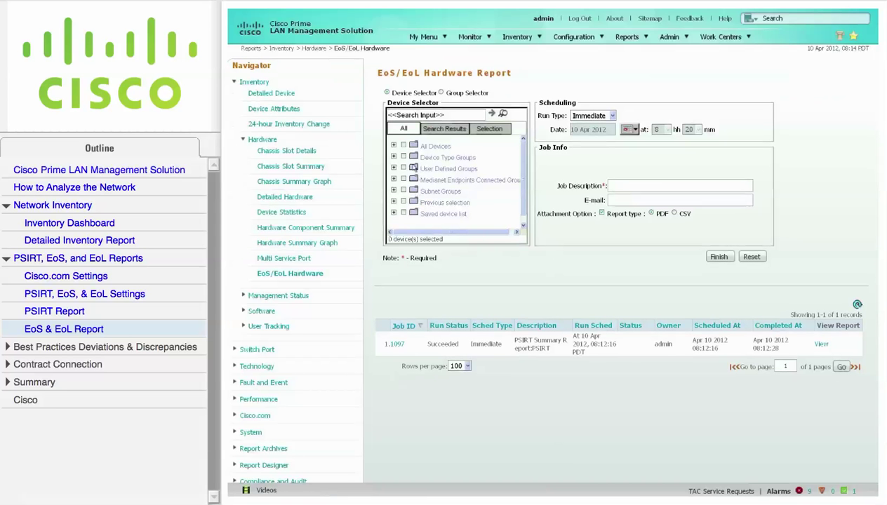
click(404, 147)
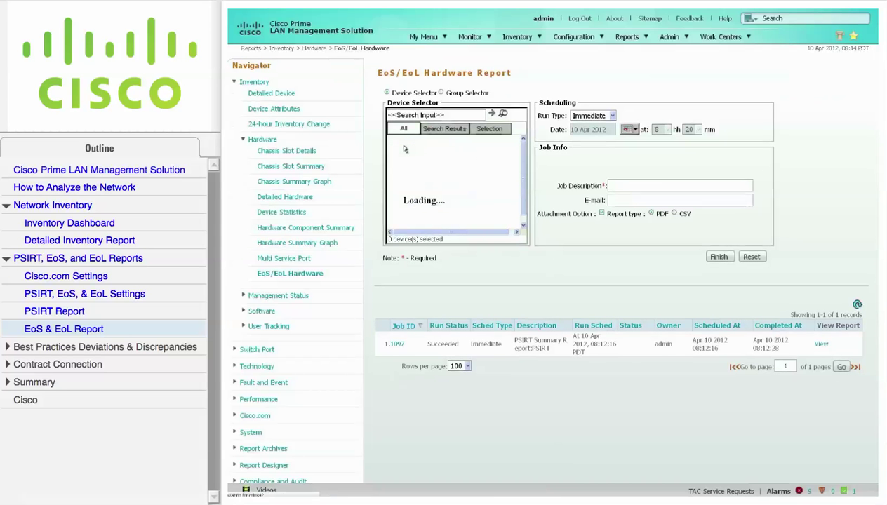
click(619, 183)
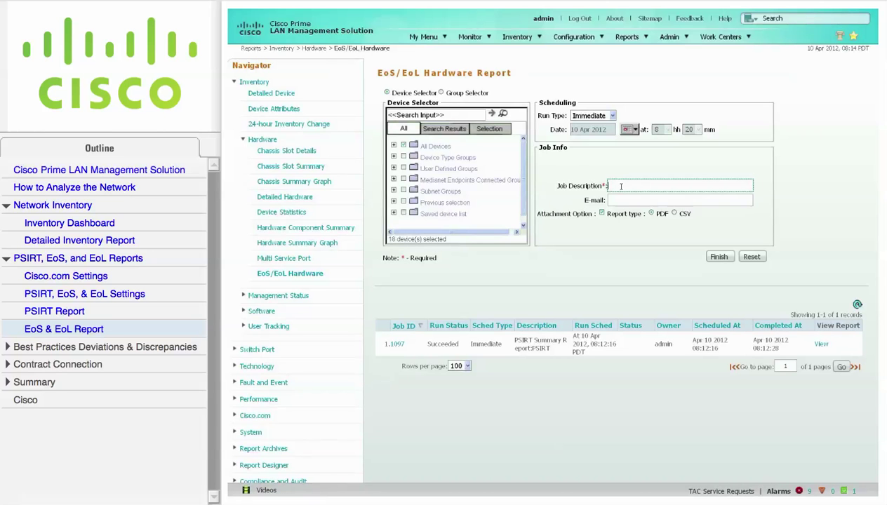
text(EoS EoL)
click(602, 213)
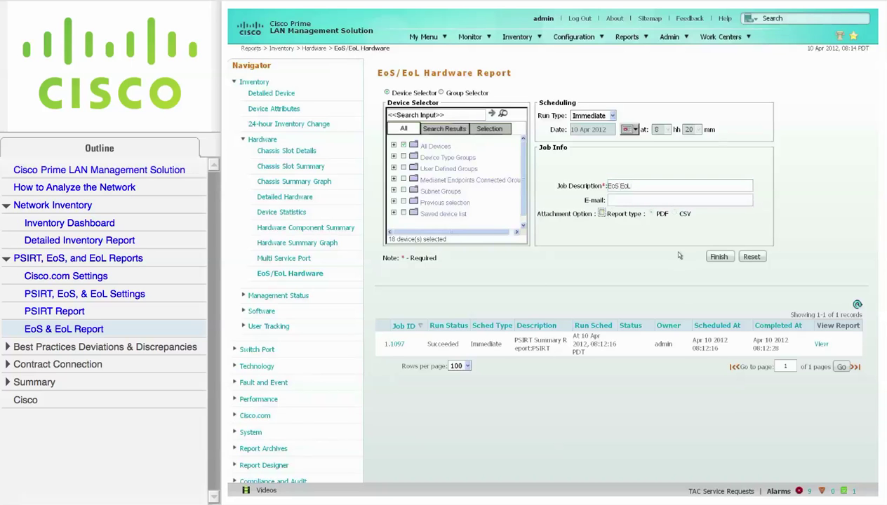
click(728, 259)
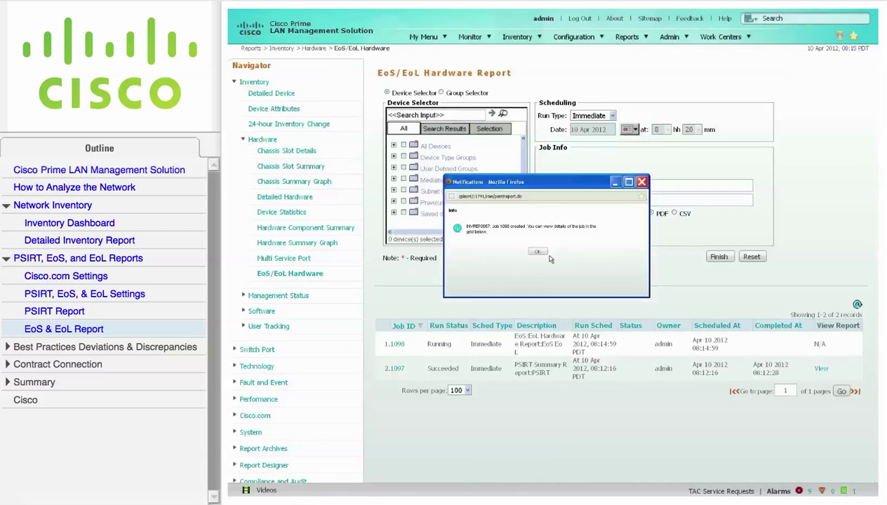
Refresh the job list and open the finished EoS/EoL report for job 1098.
click(538, 254)
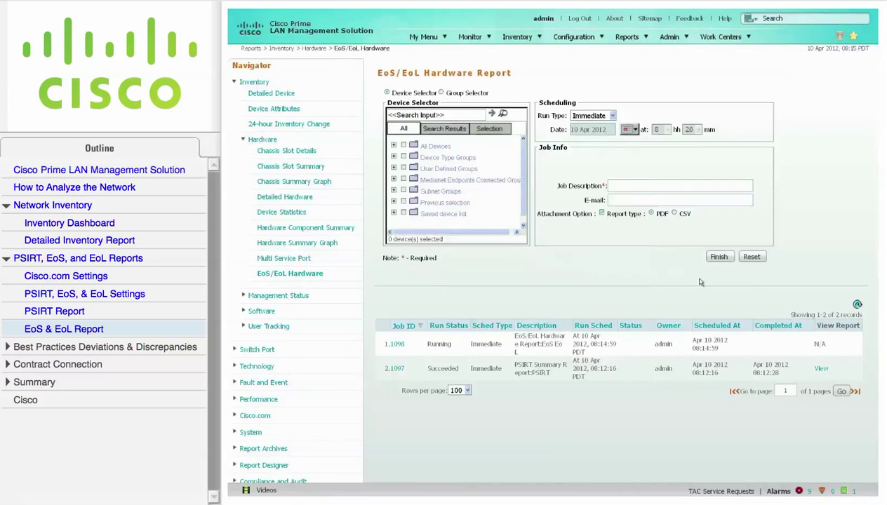
click(857, 307)
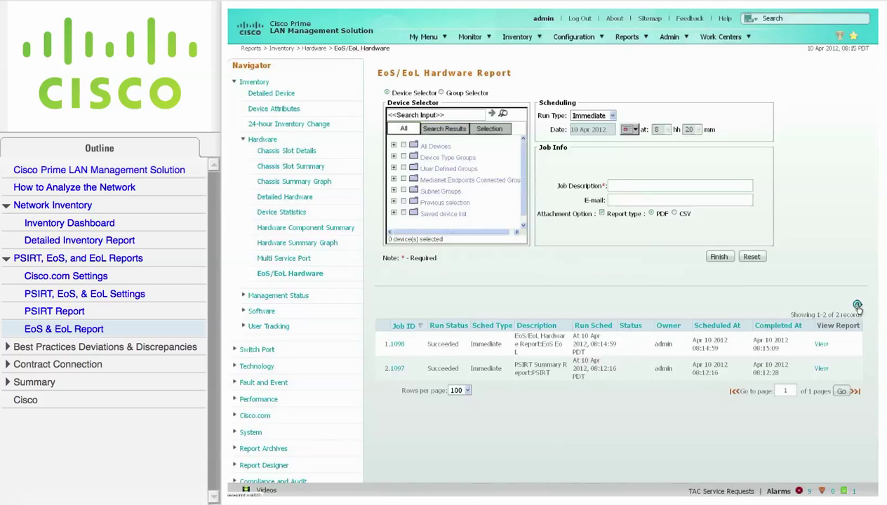
click(821, 346)
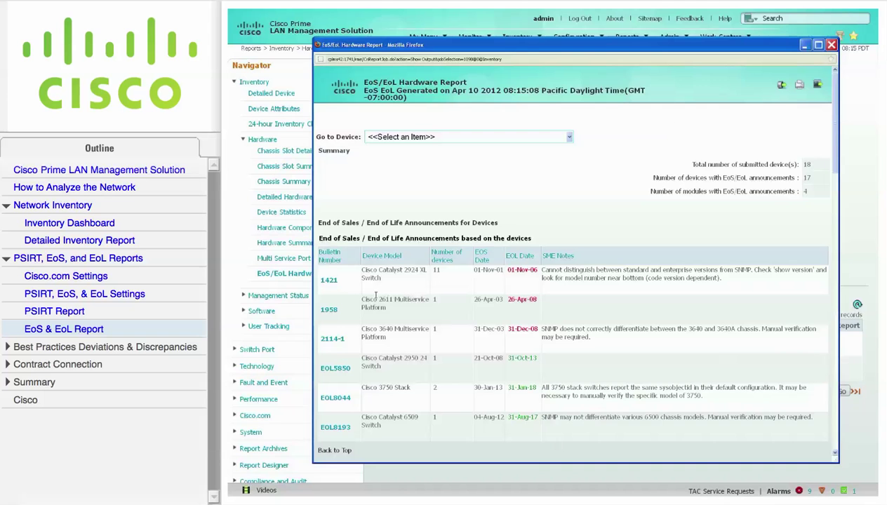
Open the Catalyst 2900 XL EOL announcement for bulletin 1421.
click(330, 281)
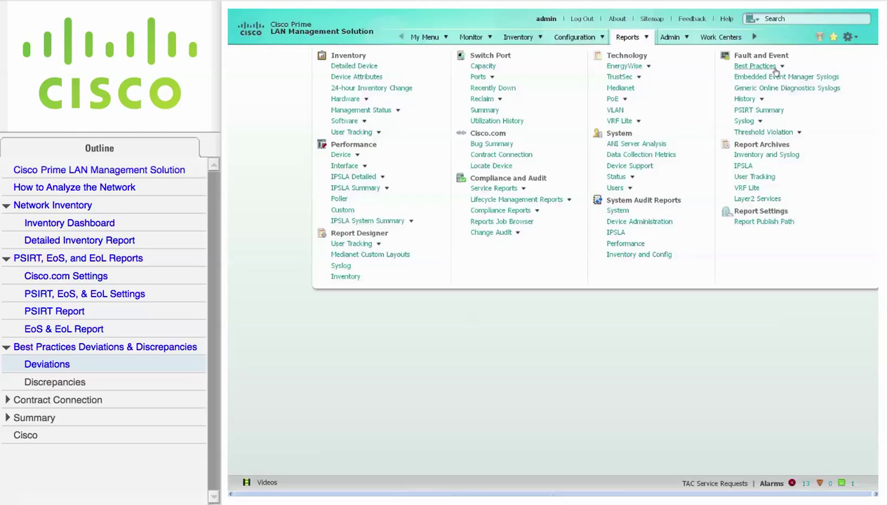
Submit a Best Practices Deviation report with every available deviation type added.
mouse_move(783, 71)
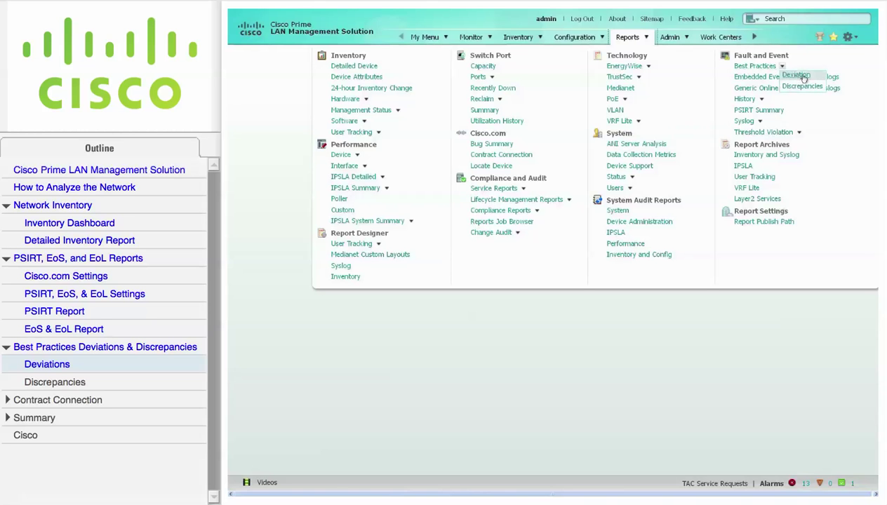
click(807, 76)
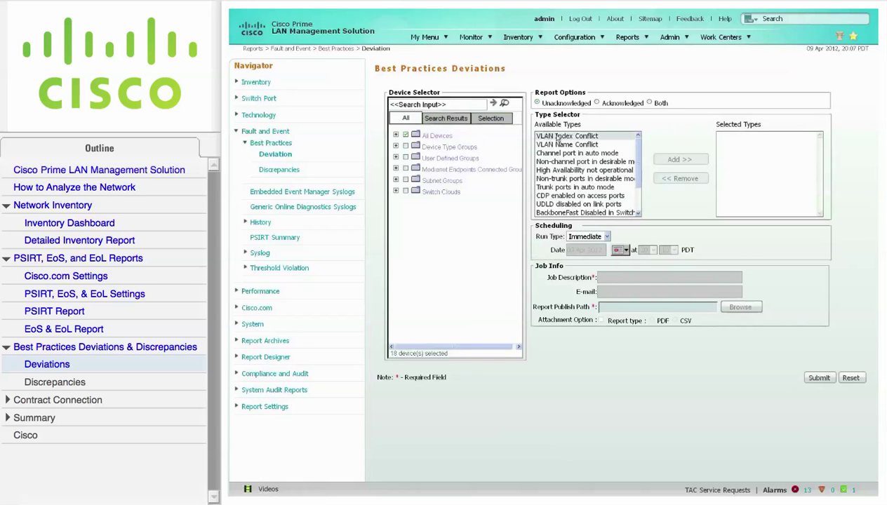
drag(557, 138, 577, 243)
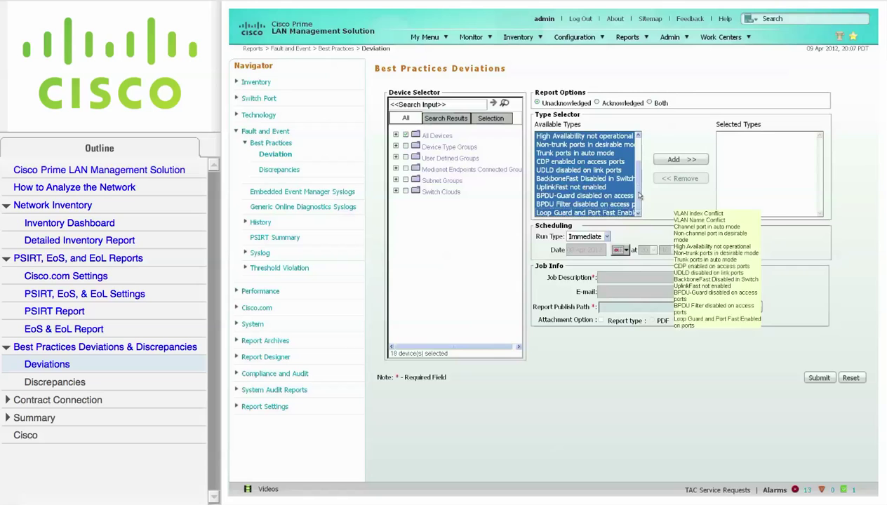
click(679, 159)
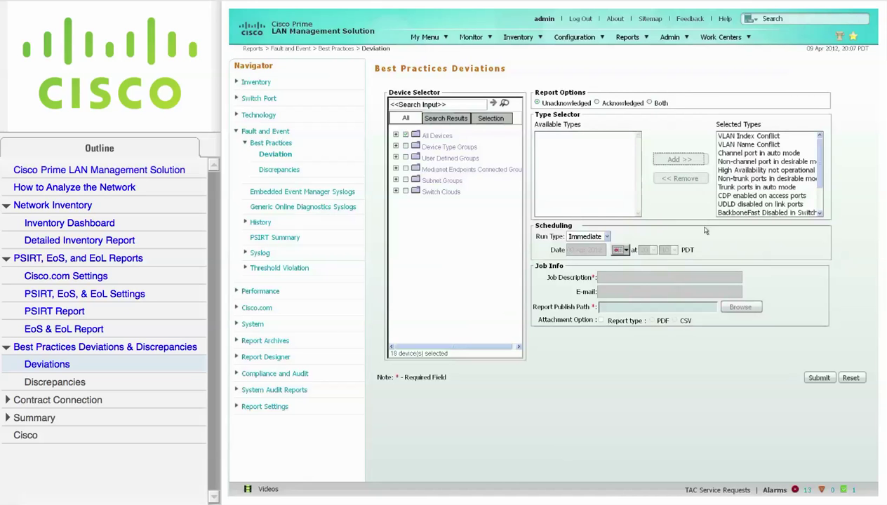
click(819, 378)
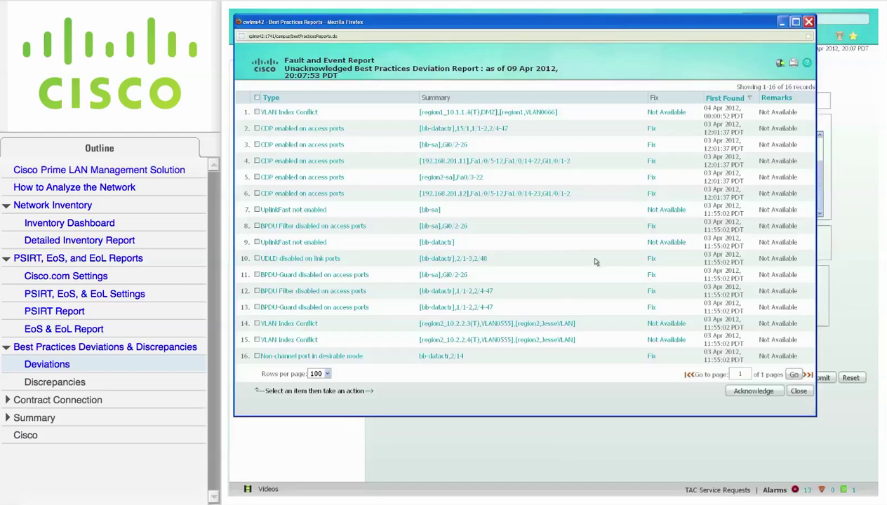
Show the row 5 fix details, which recommend 'no cdp enable' on Fa0/3-22.
click(650, 177)
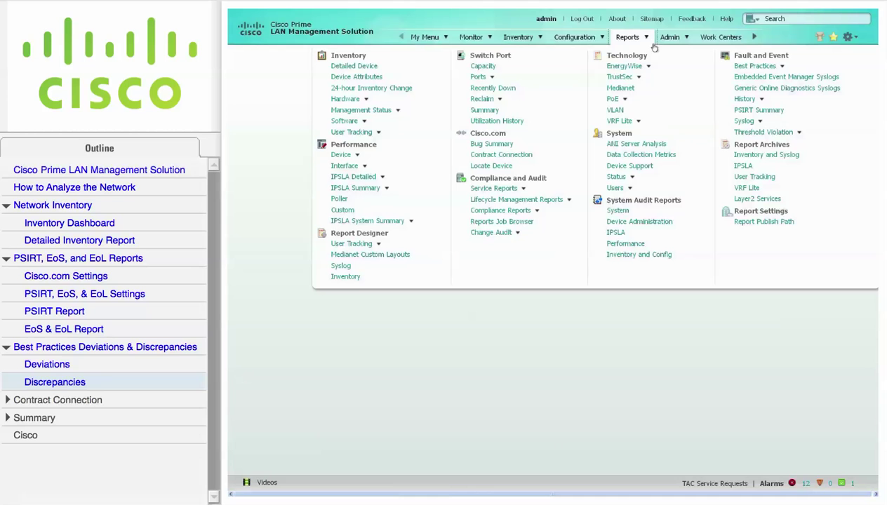
Run a Discrepancies report on All Devices, adding Medium severity and every discrepancy type.
mouse_move(778, 66)
click(801, 86)
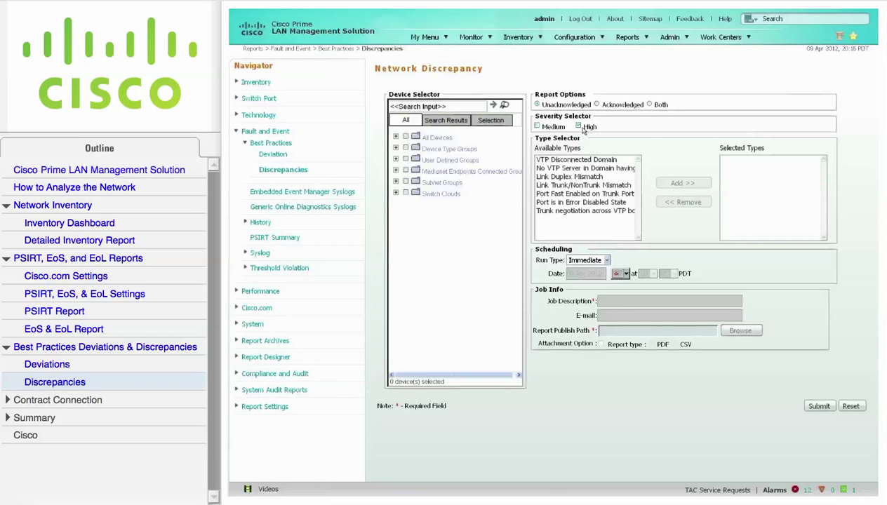
click(405, 137)
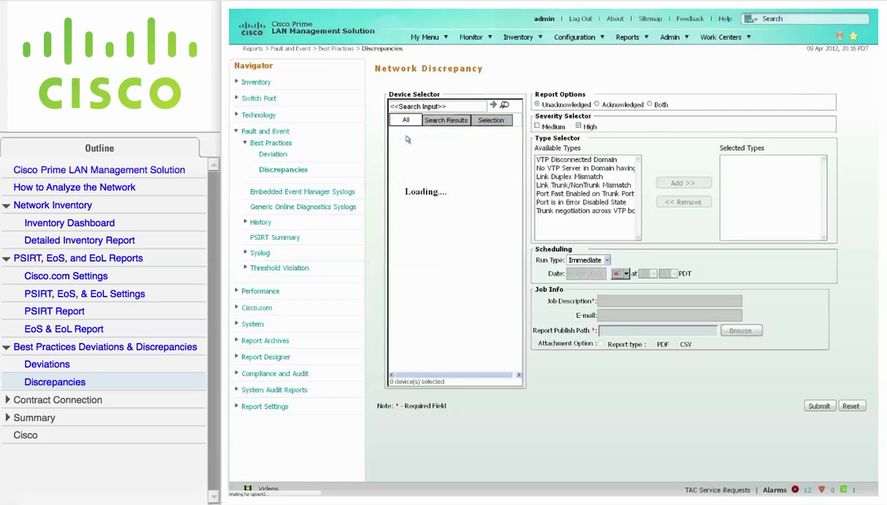
click(538, 126)
drag(571, 160, 595, 261)
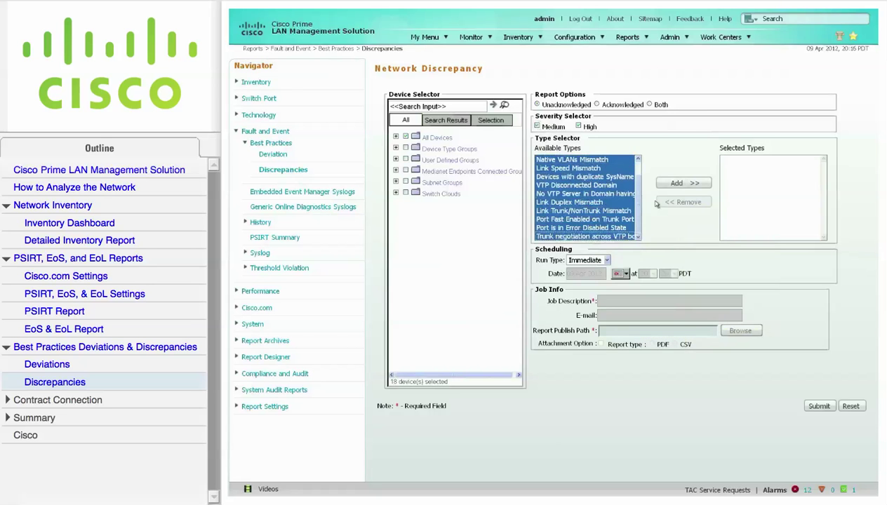
click(686, 184)
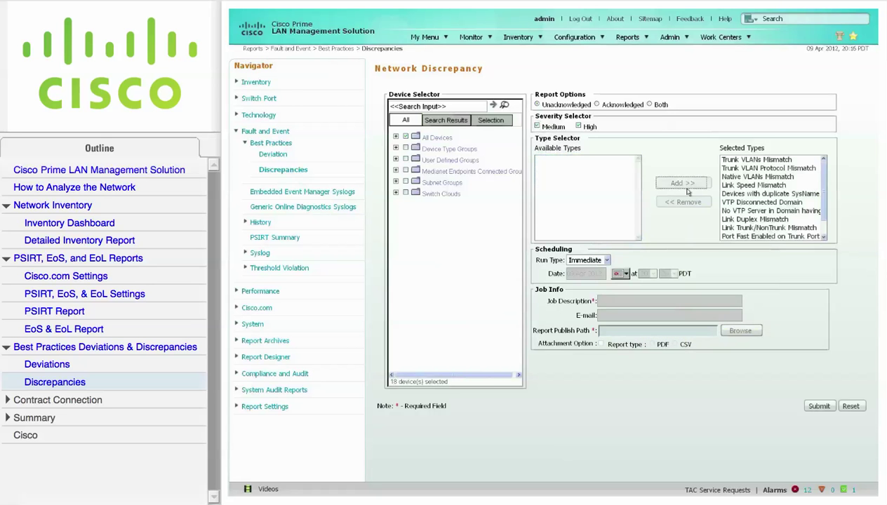
click(819, 407)
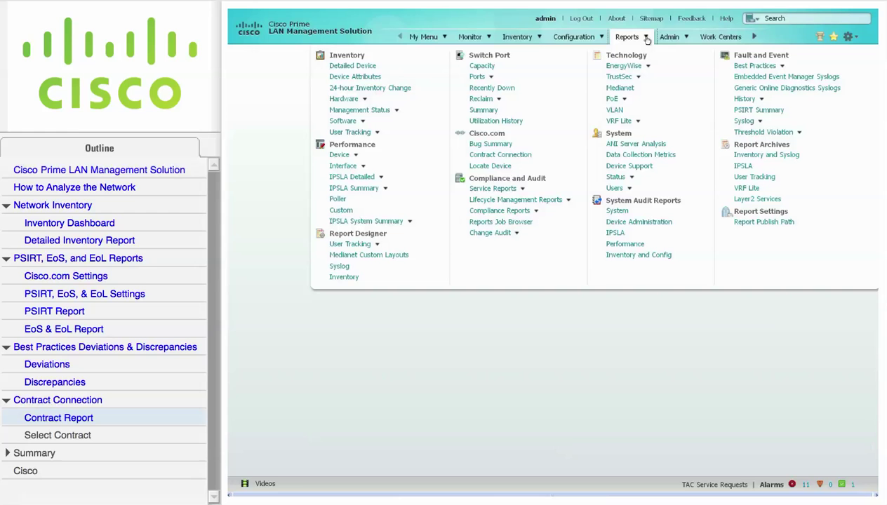
Open Contract Connection reports and sign in with the Cisco.com user name and password.
click(521, 155)
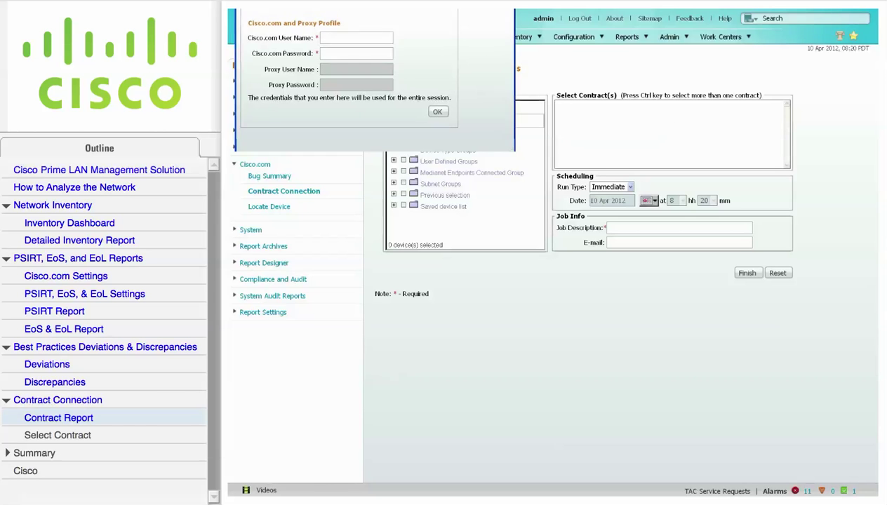
drag(423, 3, 484, 115)
click(431, 169)
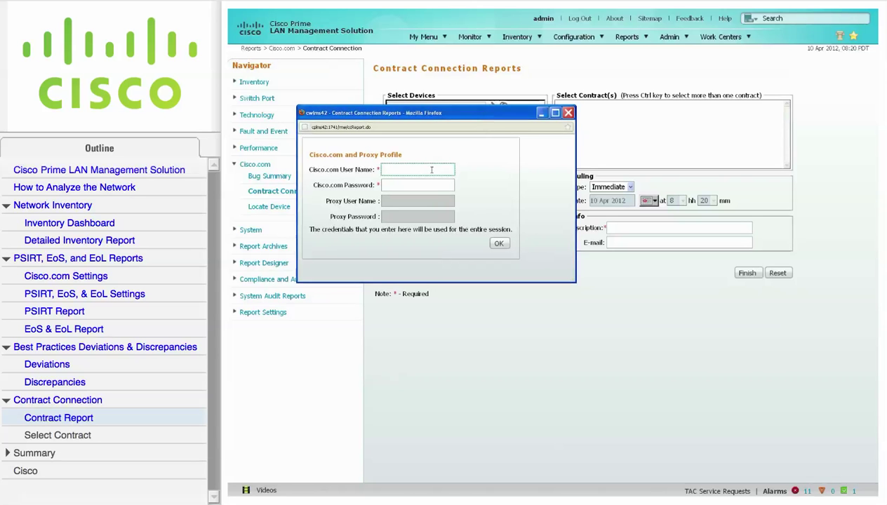
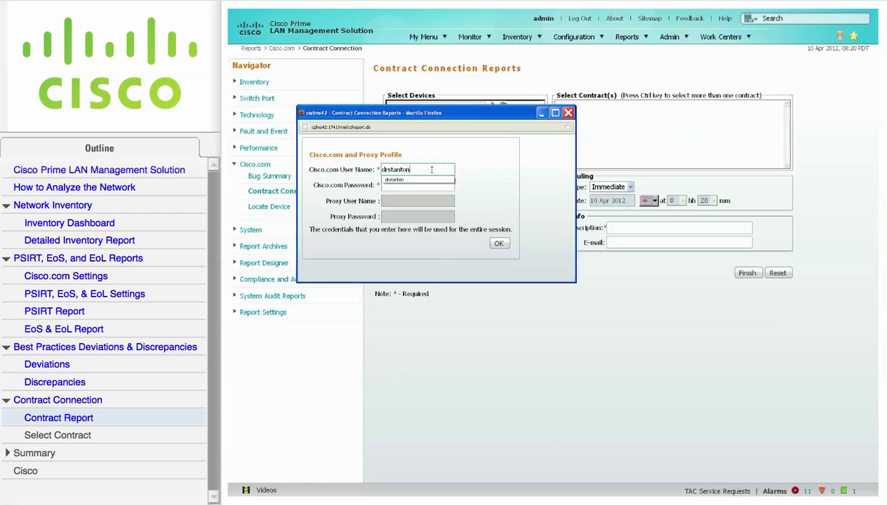
key(Tab)
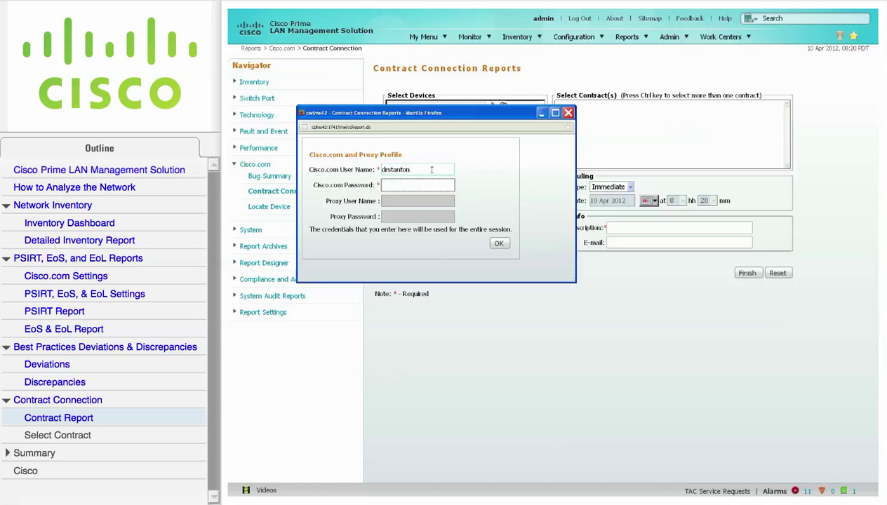
text(••••••••)
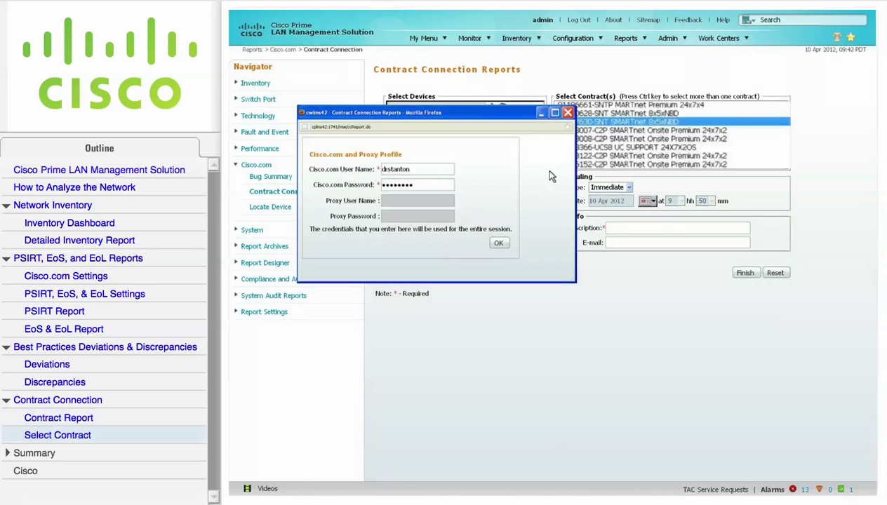
click(567, 113)
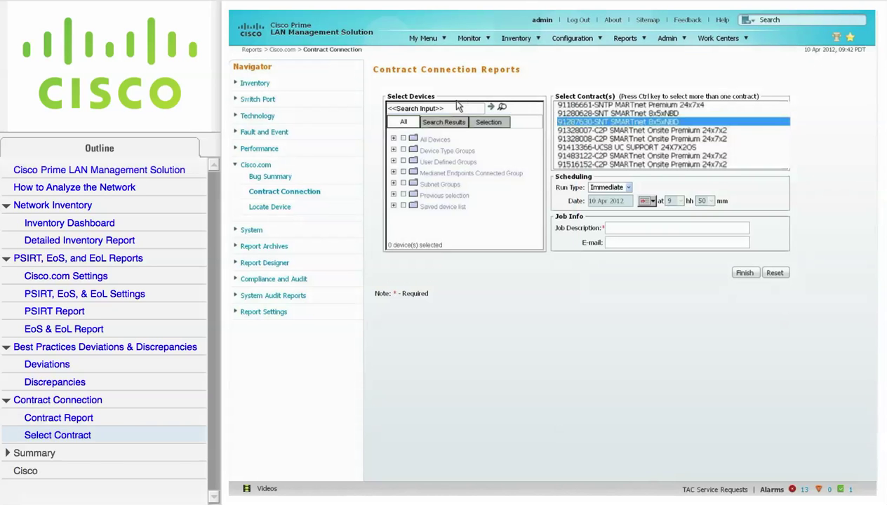
Run the contract report on All Devices with job description 'Contract'.
click(404, 139)
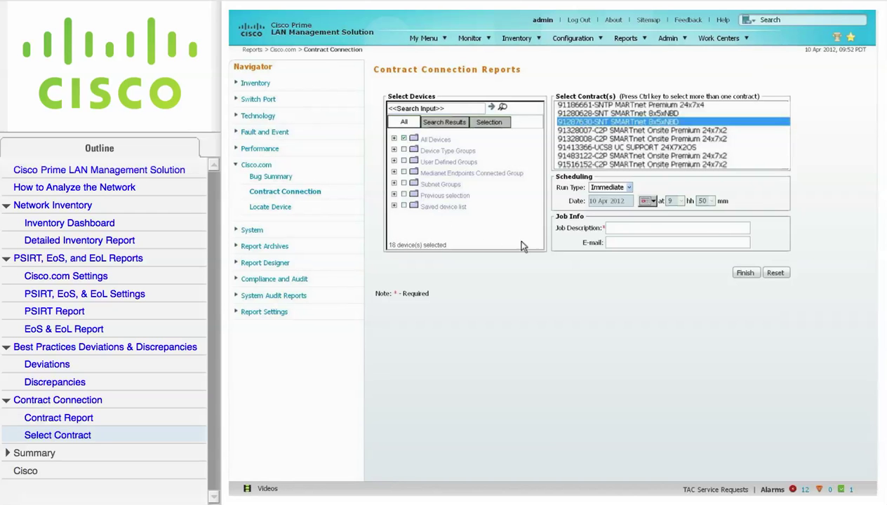
click(712, 231)
text(Contract)
click(748, 274)
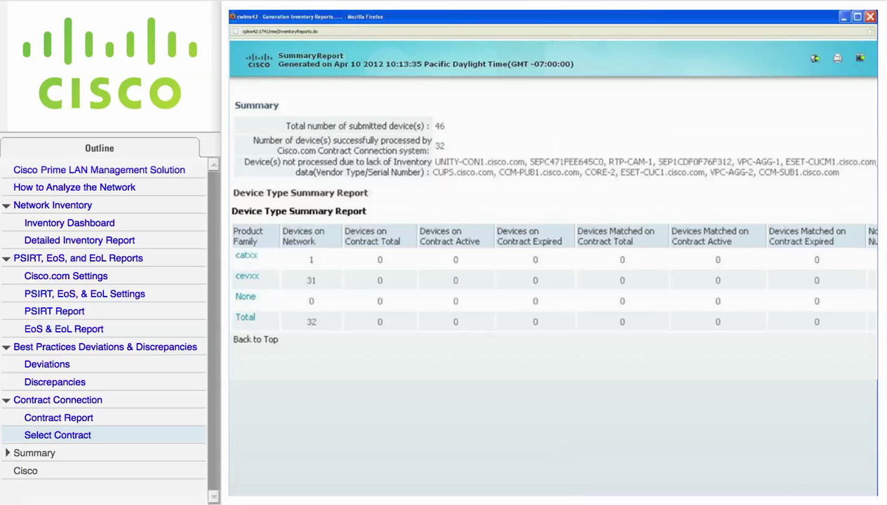